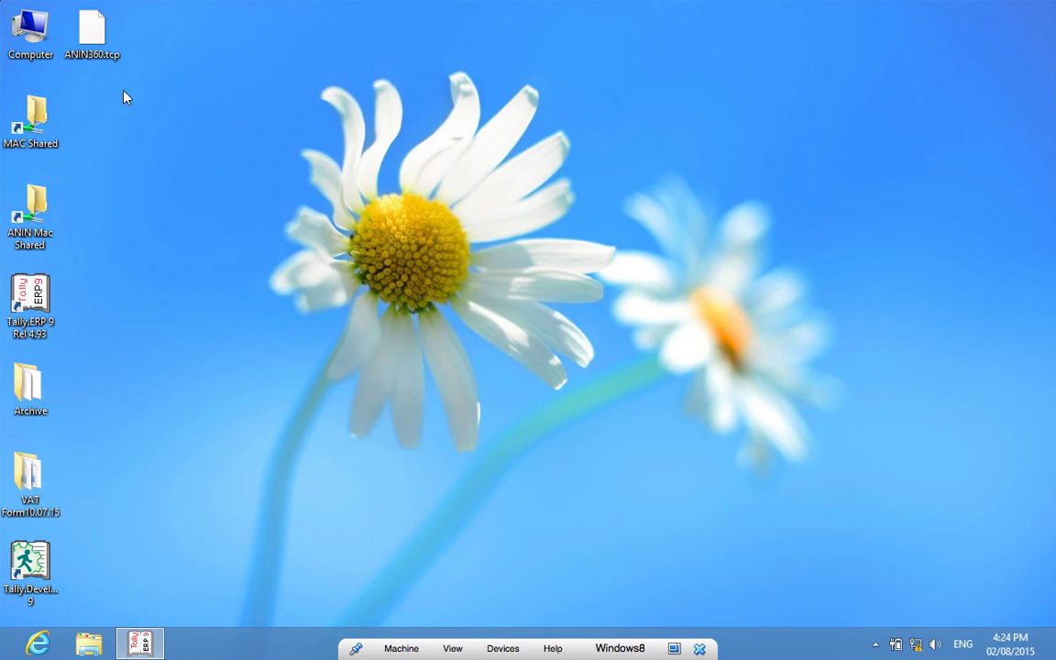
# Copy ANIN360.tcp from the desktop into the Tally.ERP9 Rel4.93 installation folder.
pyautogui.rightClick(101, 44)
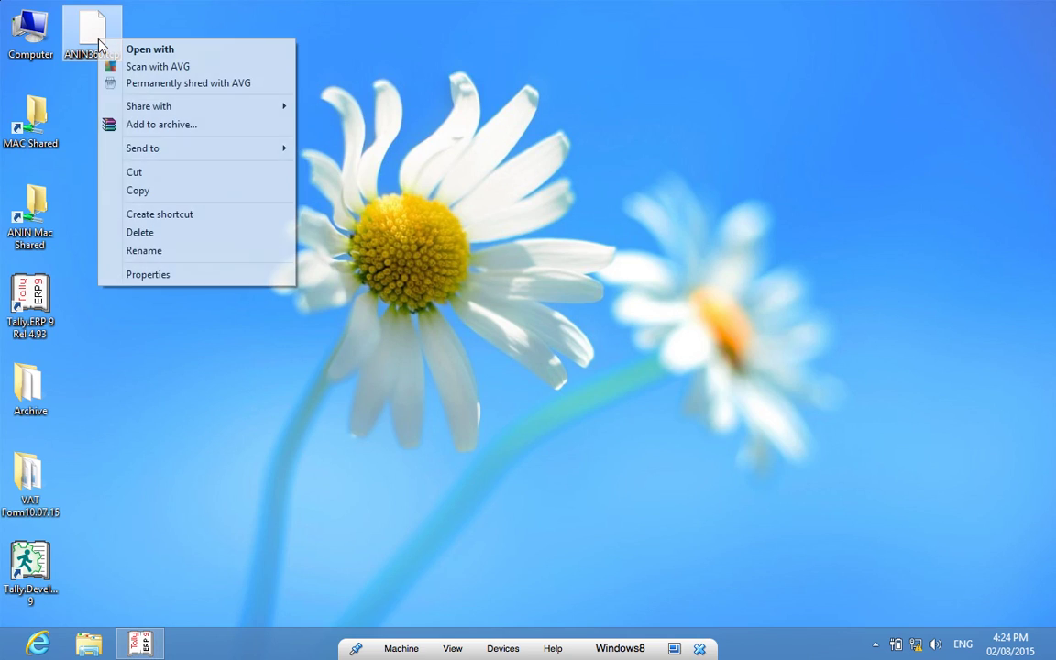
pyautogui.click(147, 191)
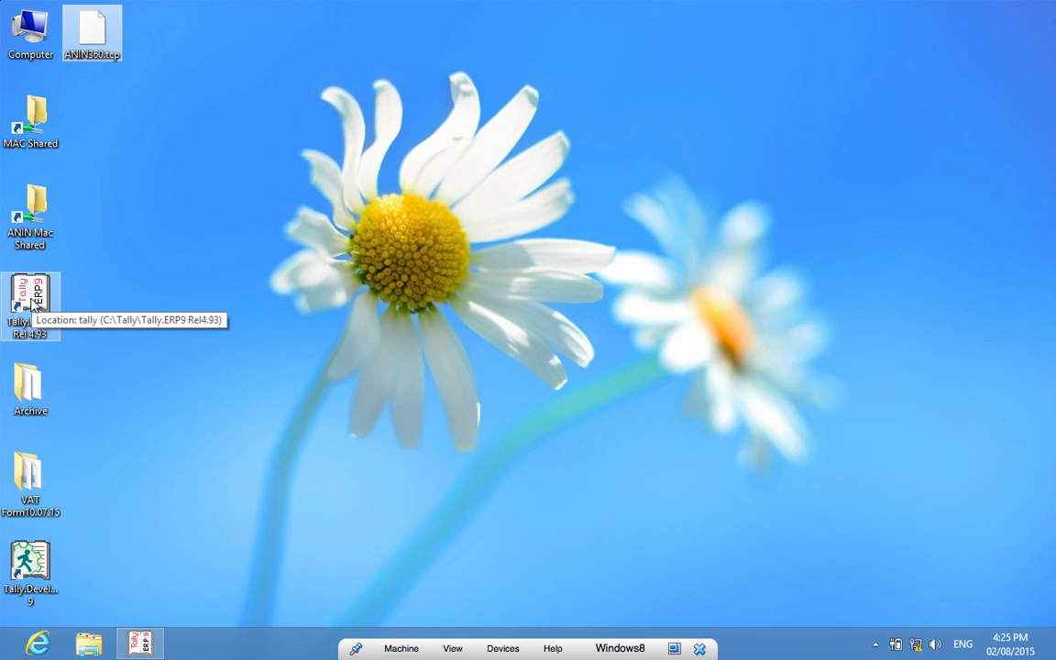
pyautogui.rightClick(33, 303)
pyautogui.click(97, 305)
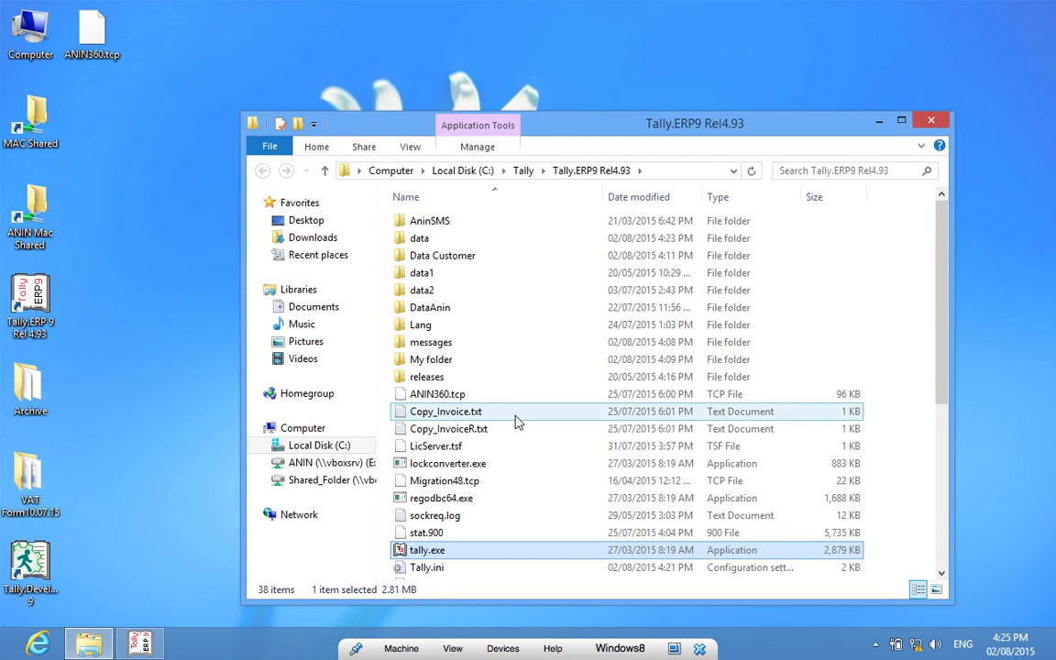
pyautogui.rightClick(516, 418)
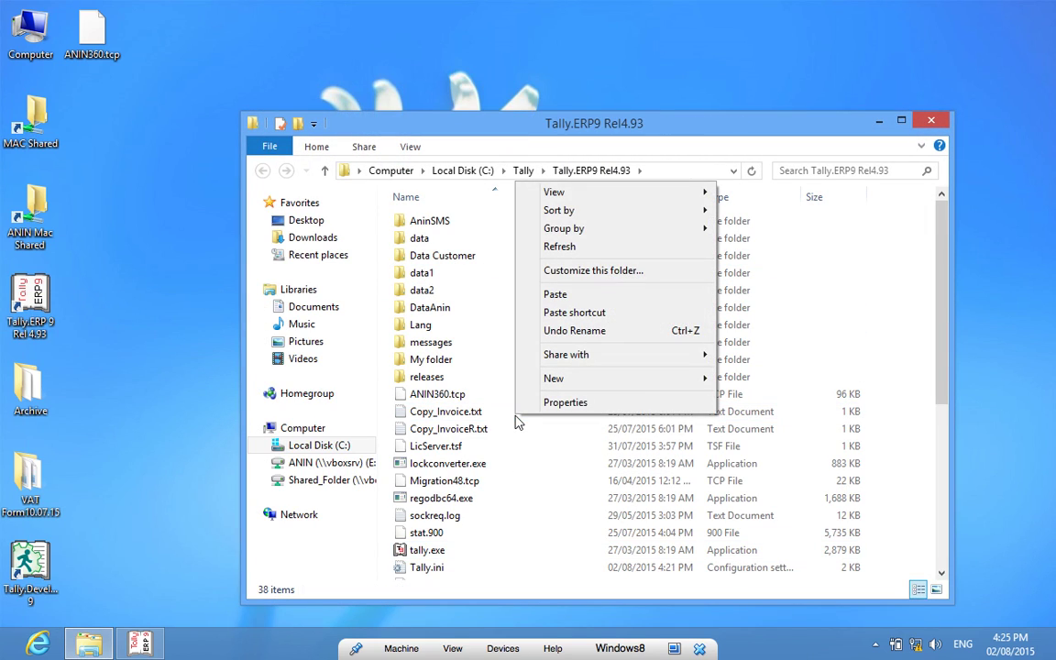
pyautogui.click(456, 395)
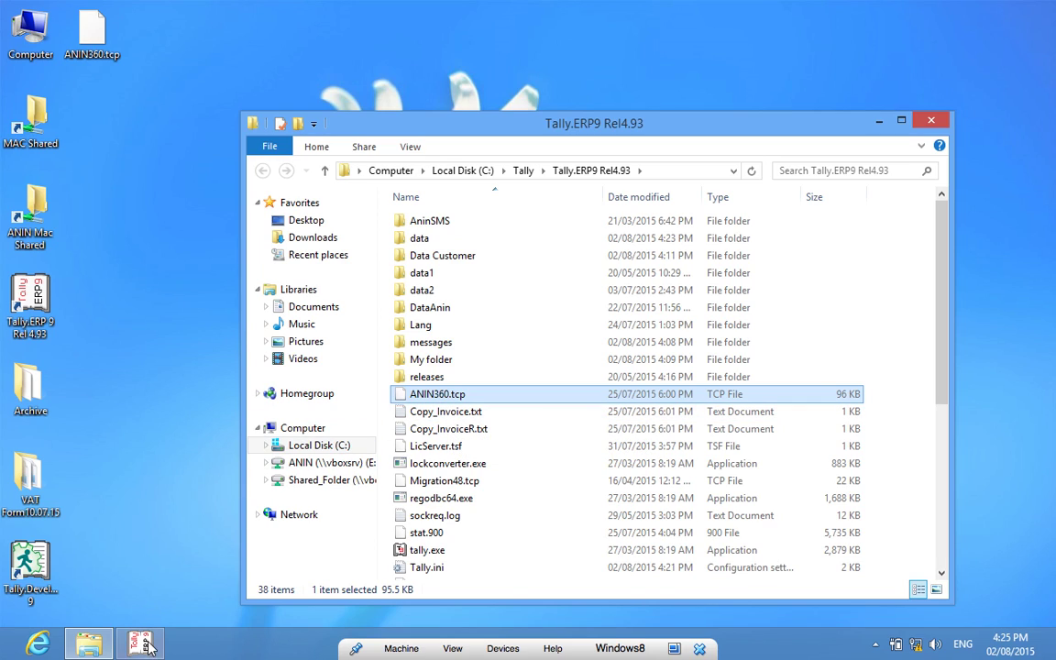
# Check the pasted ANIN360.tcp file name, leaving it unchanged.
pyautogui.click(449, 396)
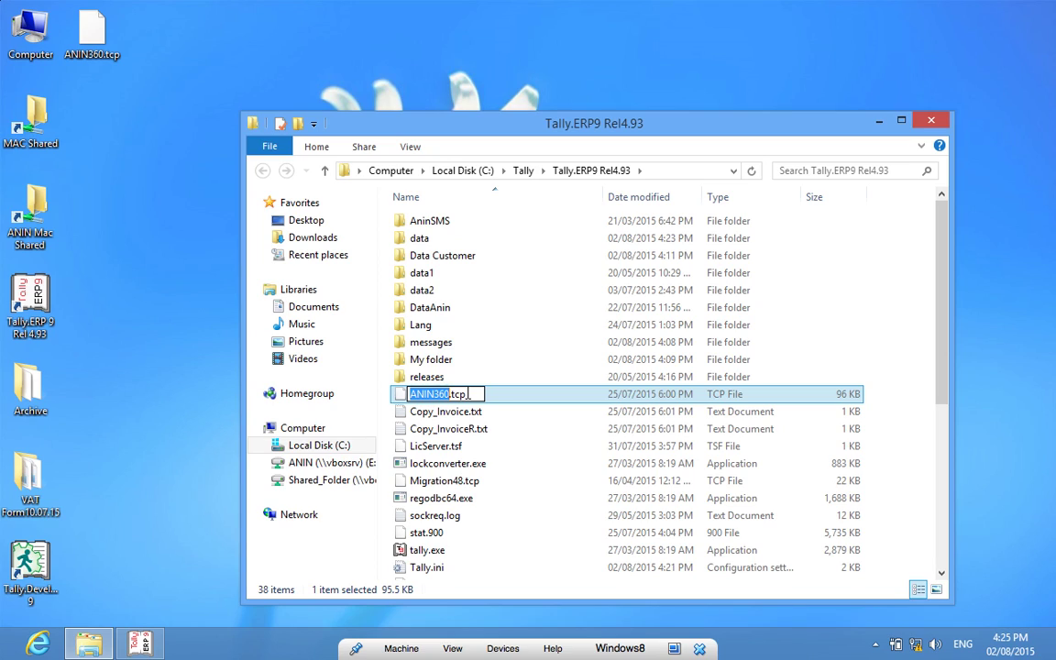
pyautogui.hotkey('ctrl', 'a')
pyautogui.click(519, 428)
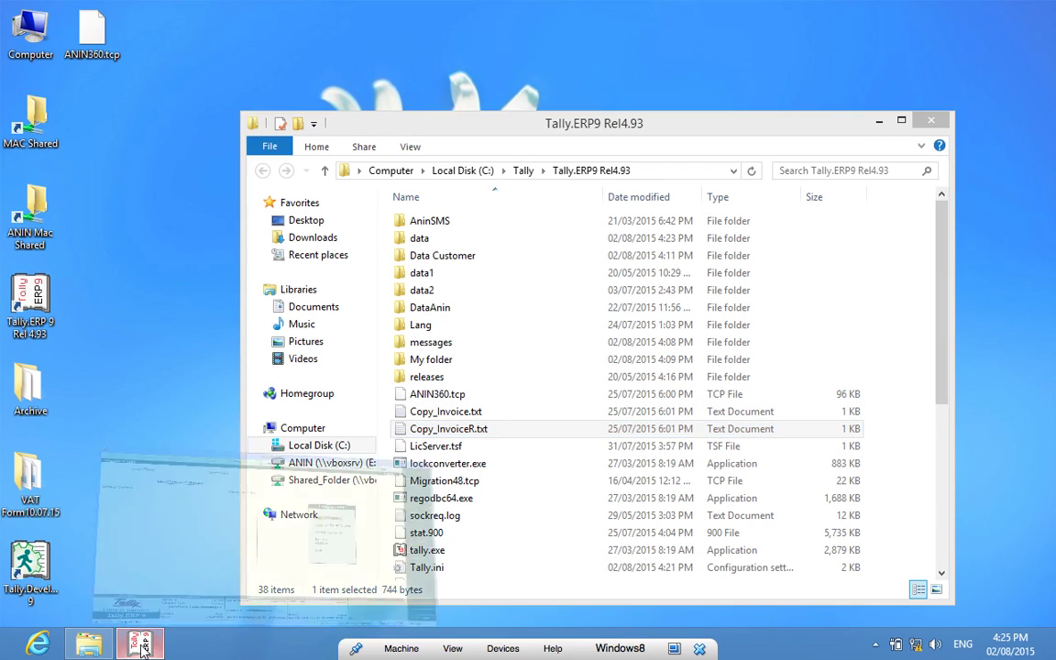
# In Tally's Manage Local TDLs, set Load TDLs on startup to Yes and enter ANIN360.tcp to preload.
pyautogui.click(140, 643)
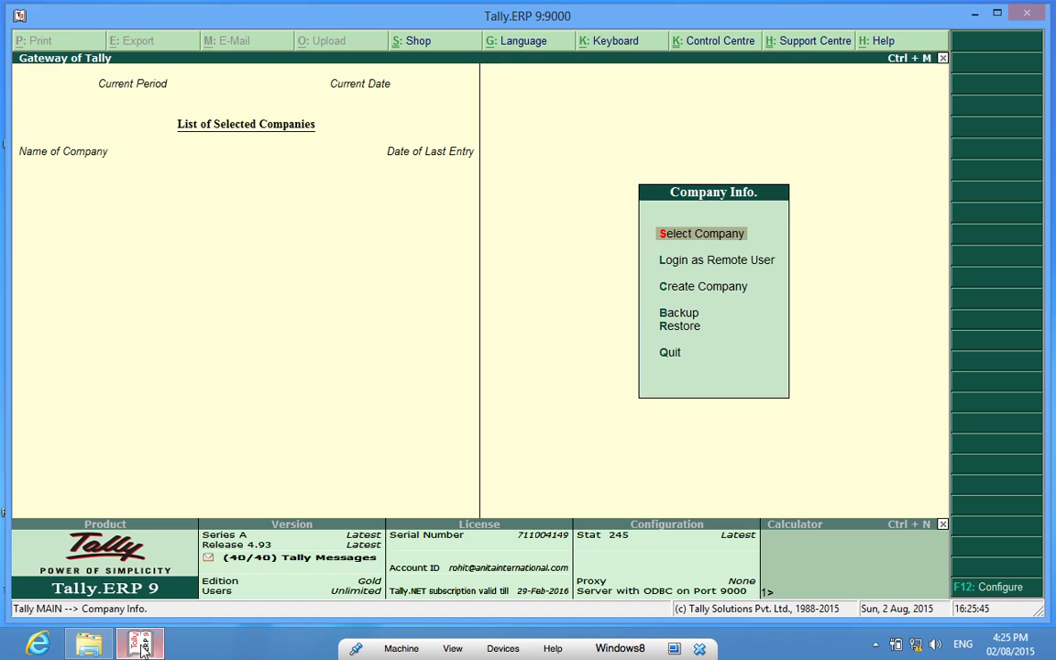
pyautogui.click(983, 591)
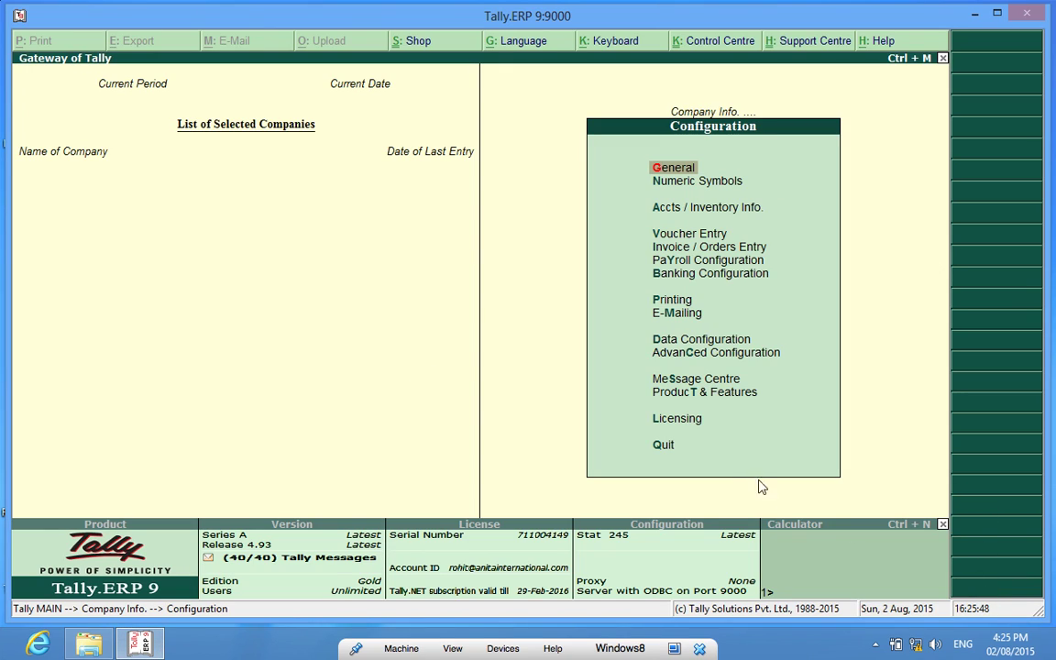
pyautogui.click(739, 397)
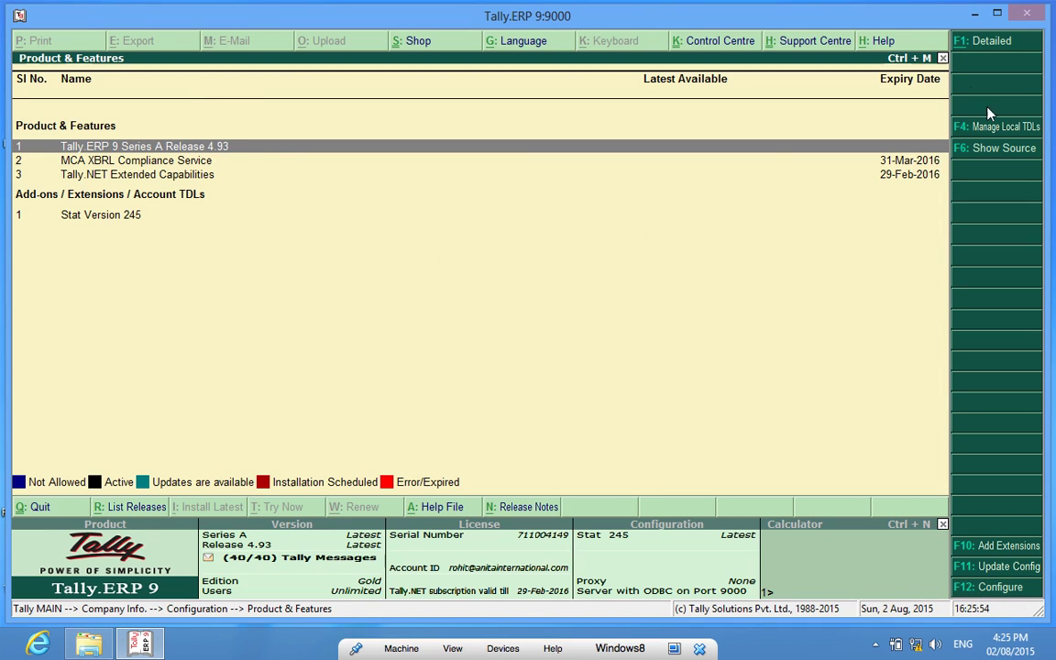
pyautogui.click(1001, 129)
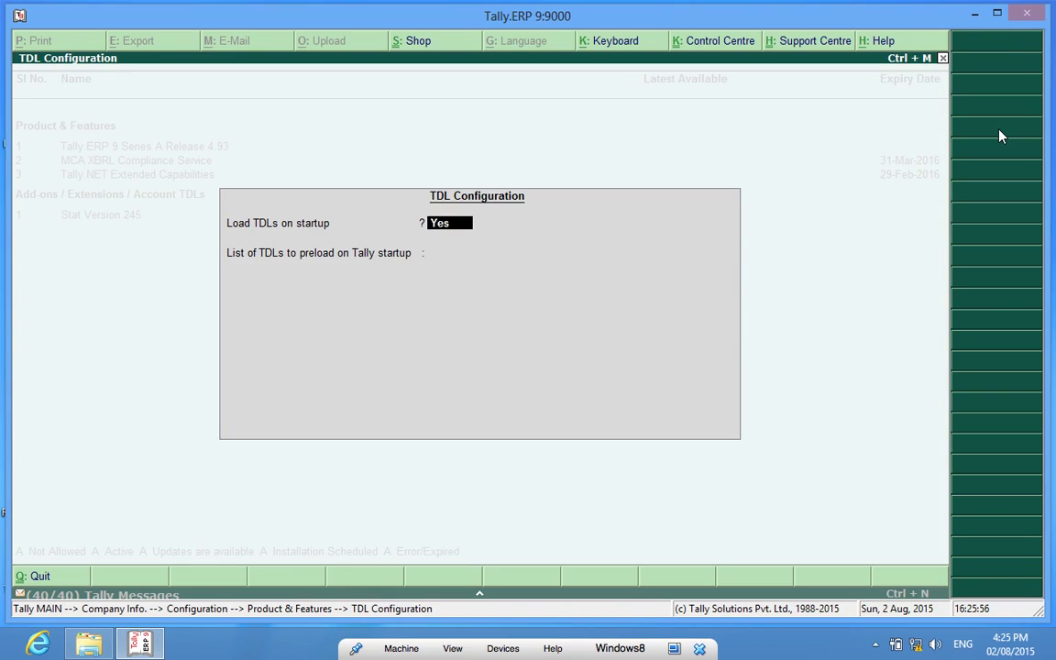
pyautogui.press('Return')
pyautogui.write('A')
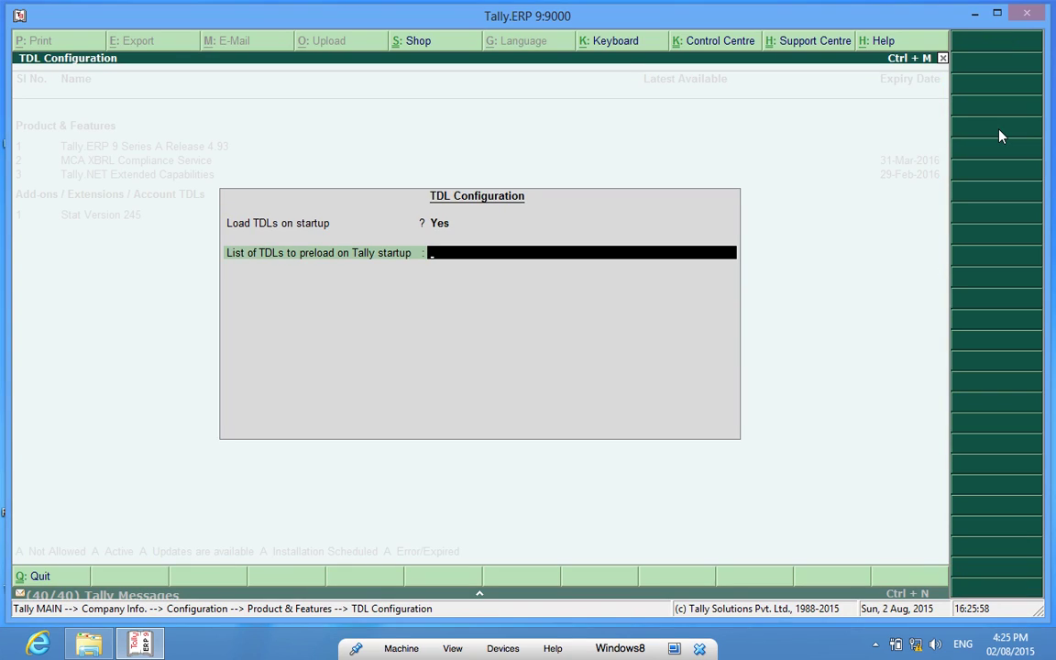
pyautogui.write('NIN360.tcp')
# Accept the TDL Configuration and view ANIN360 1.3's author and TCP format details.
pyautogui.press('Return')
pyautogui.press('Return')
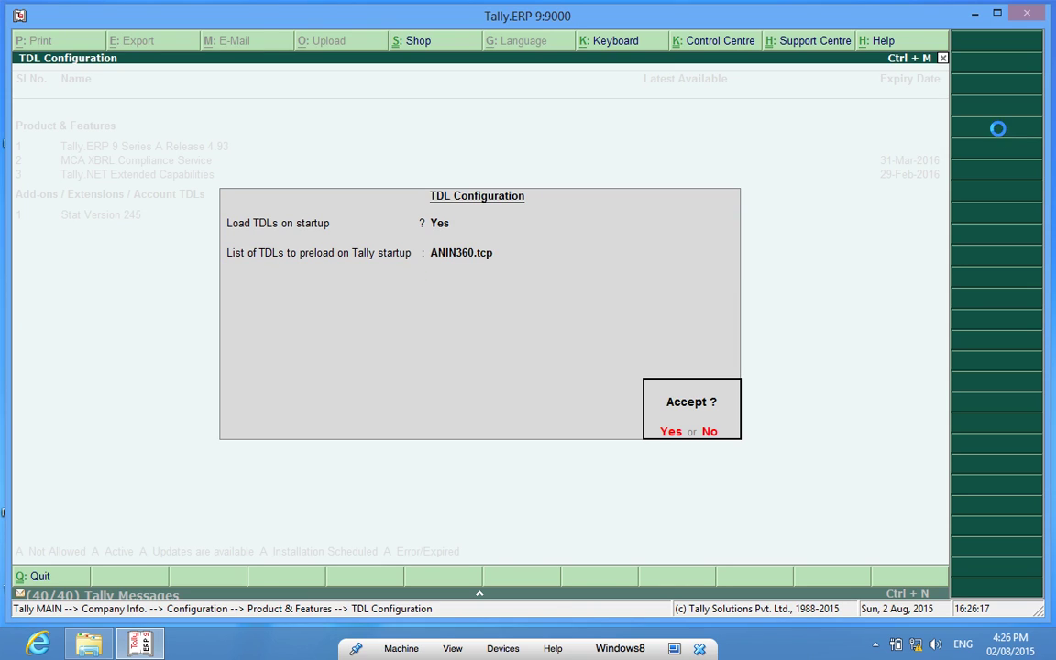
pyautogui.press('Return')
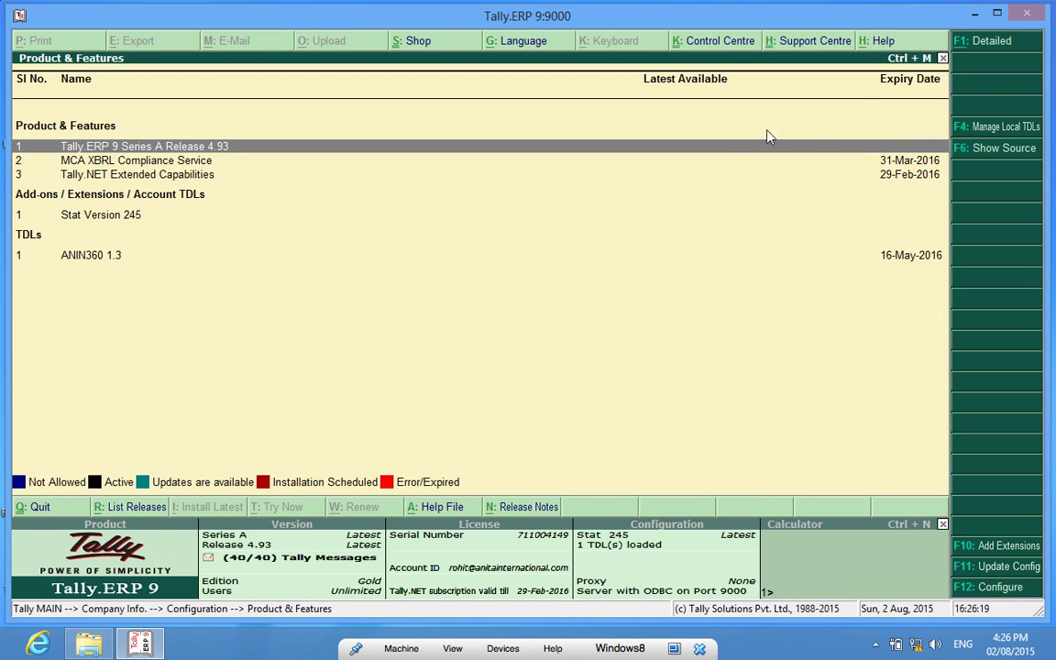
pyautogui.click(89, 261)
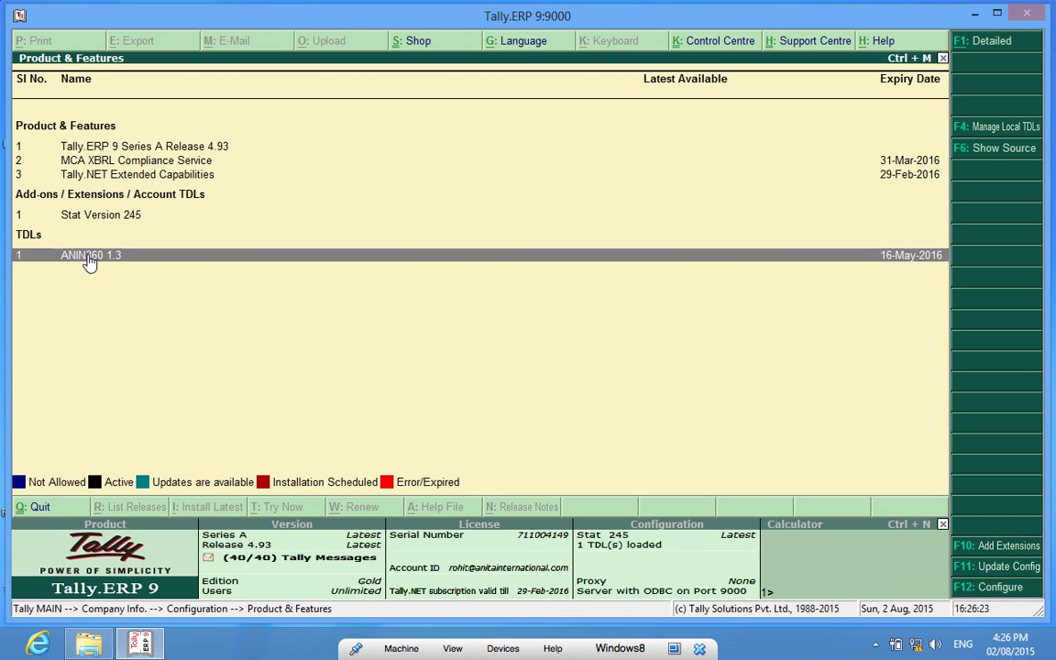
pyautogui.click(89, 261)
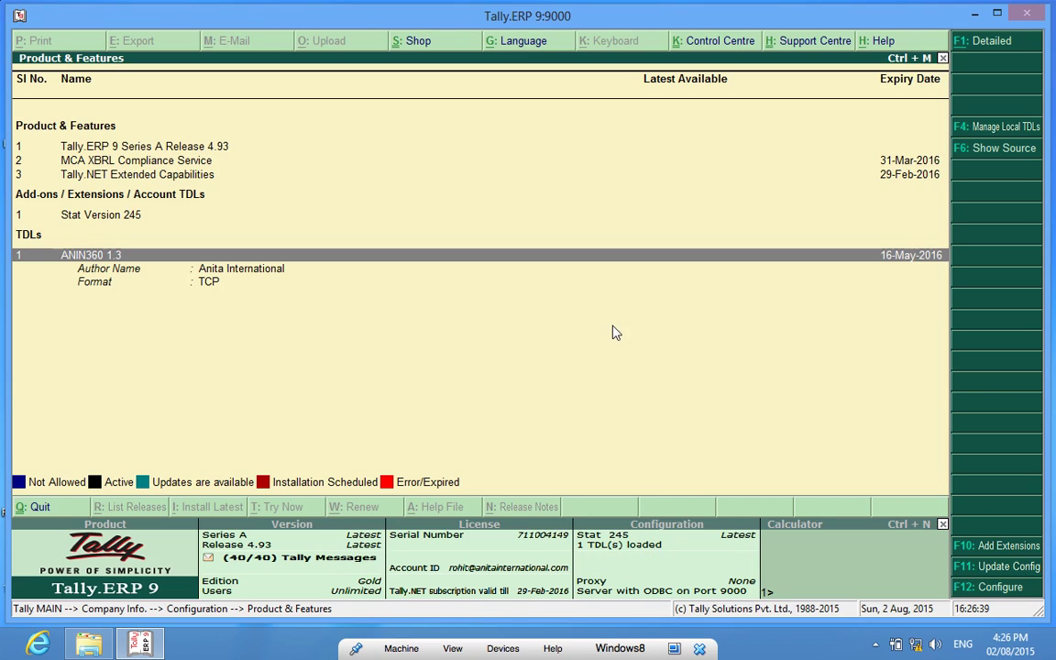
# Return to Company Info and log into Anita International Demo Company with its password.
pyautogui.press('Escape')
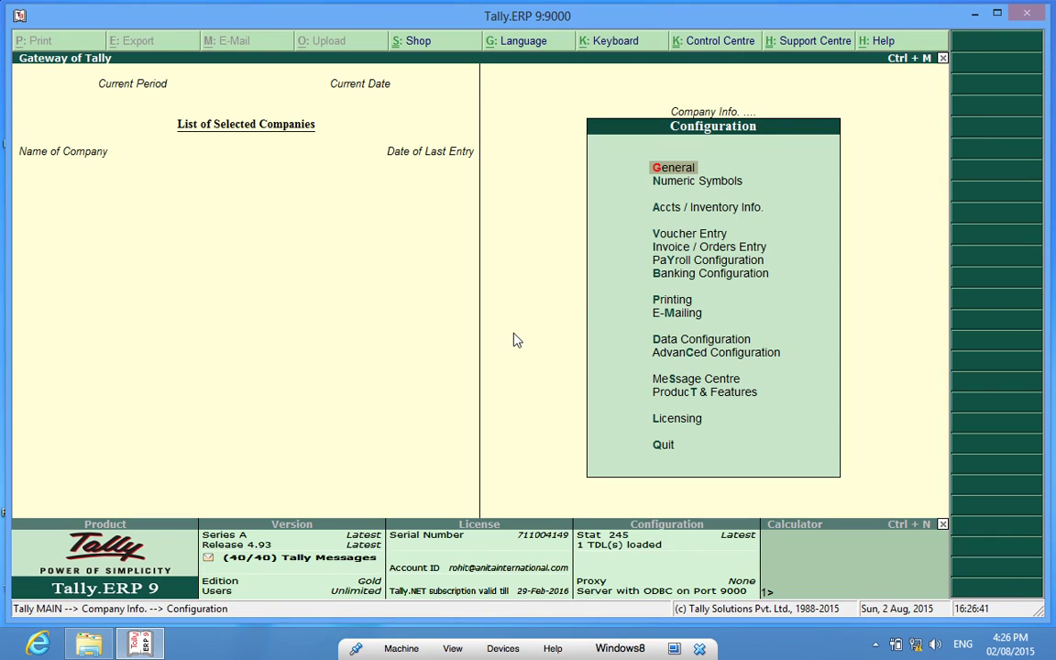
pyautogui.press('Escape')
pyautogui.press('Escape')
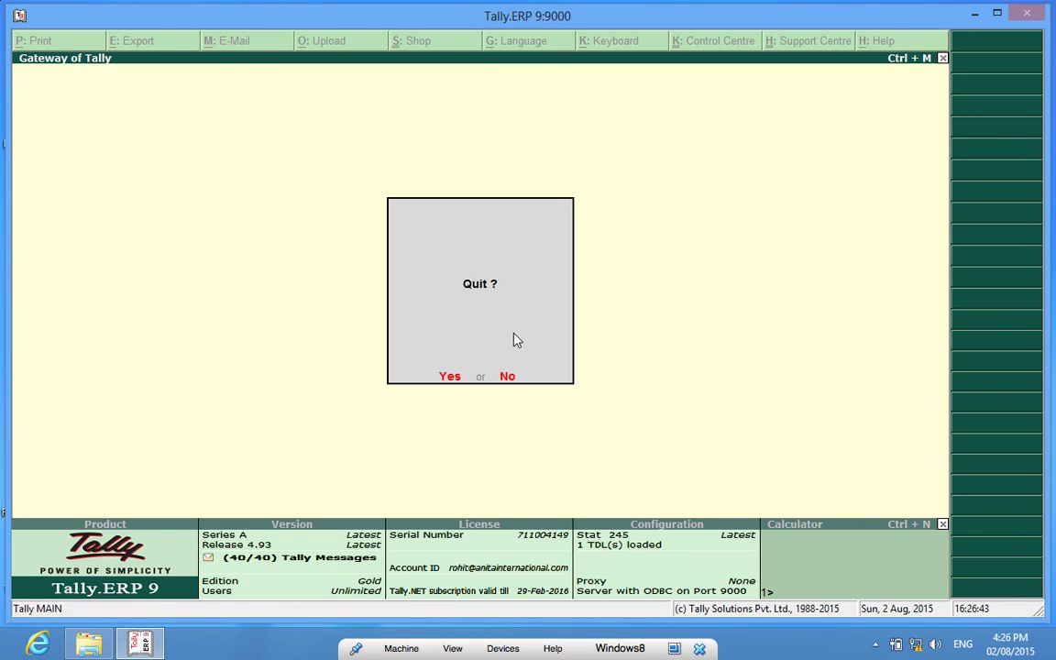
pyautogui.press('Escape')
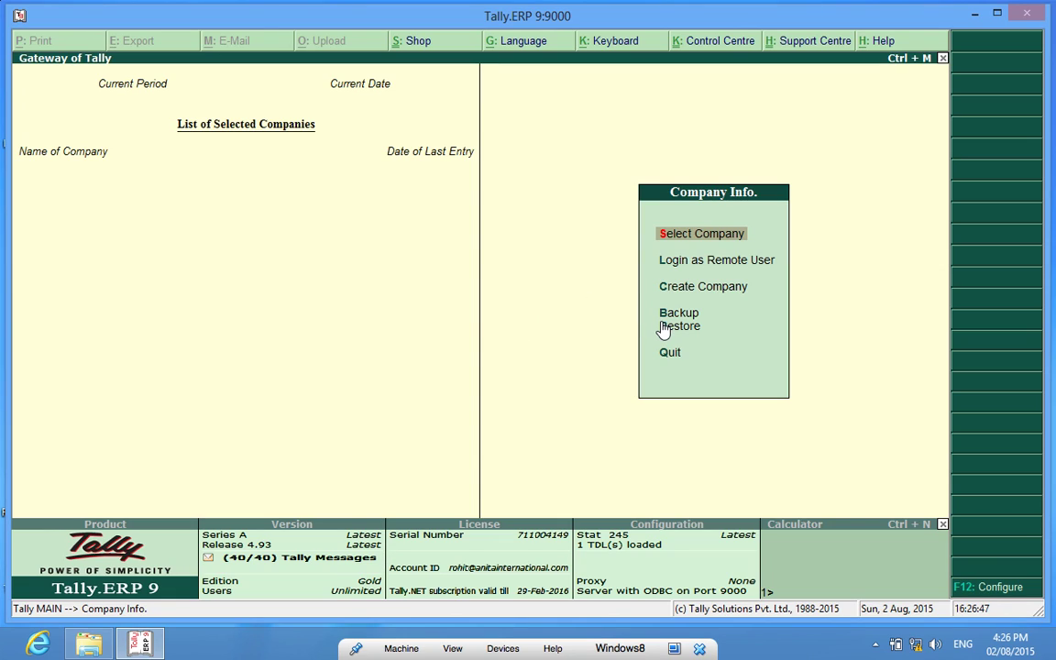
pyautogui.press('Return')
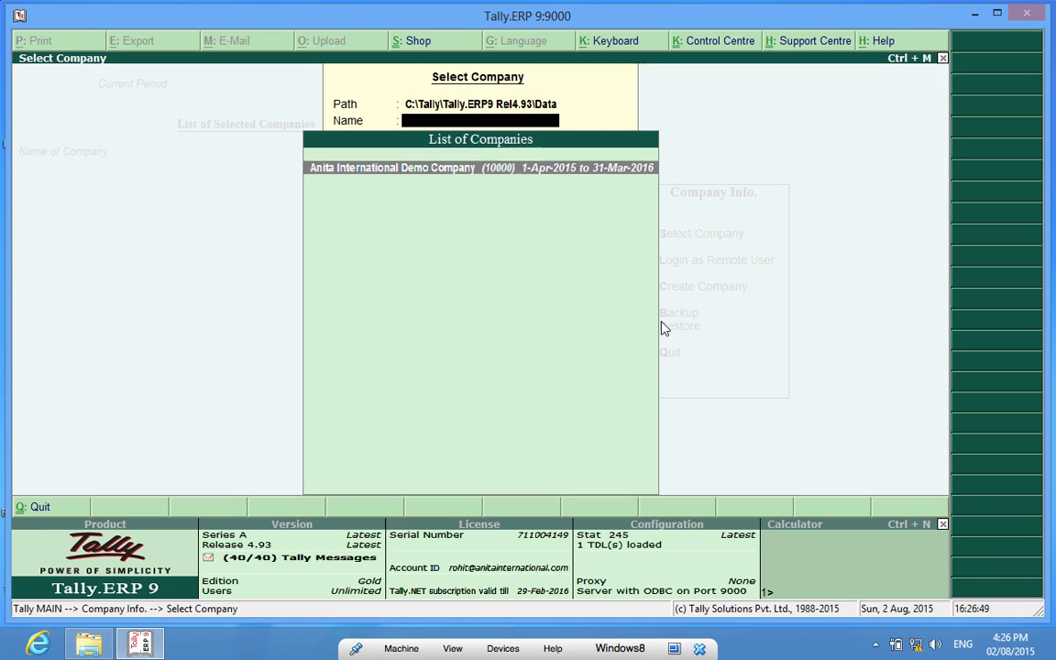
pyautogui.press('Return')
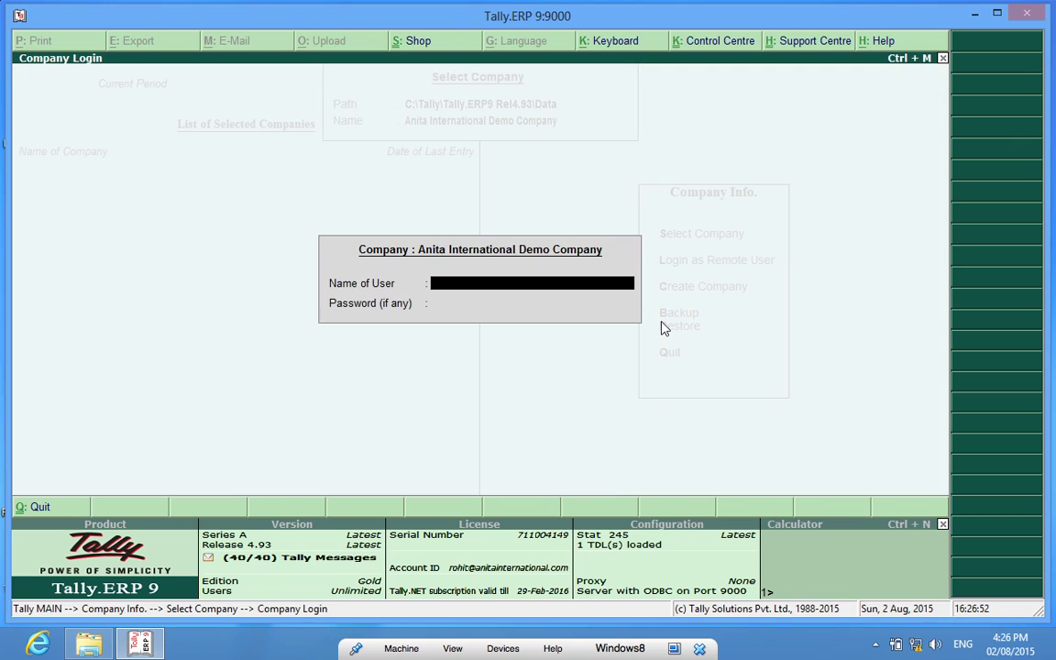
pyautogui.write('a')
pyautogui.press('Return')
pyautogui.press('Return')
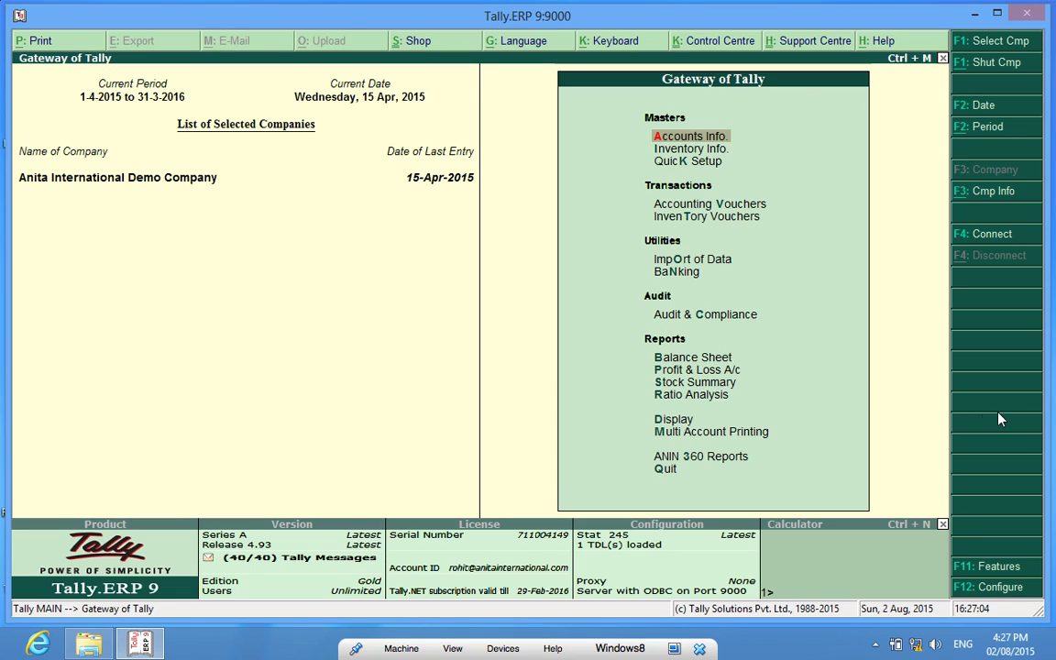
pyautogui.click(979, 570)
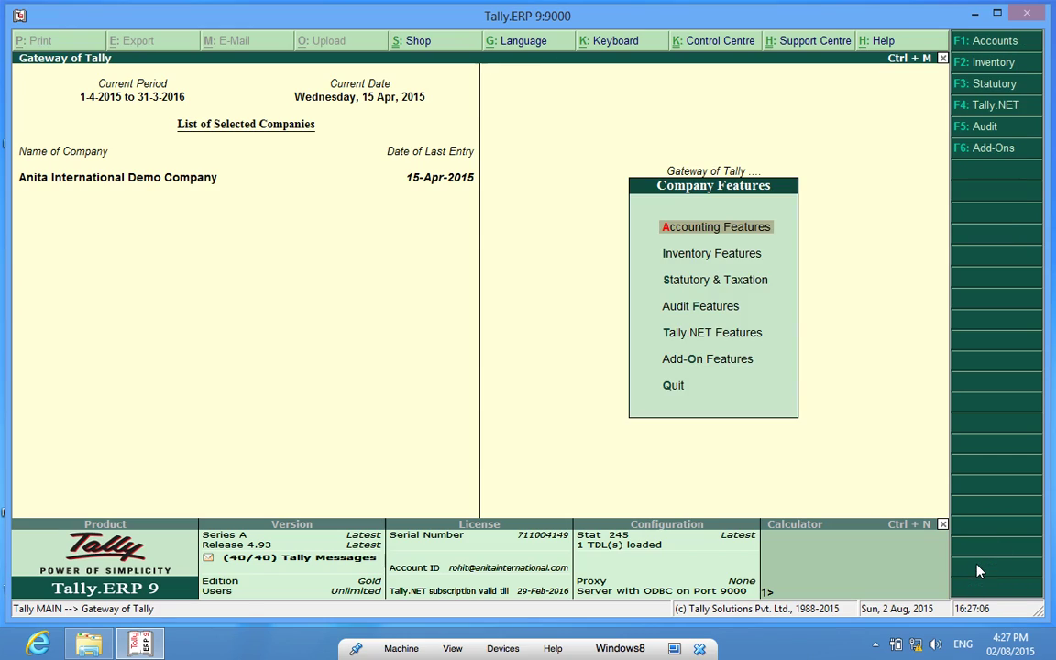
pyautogui.click(693, 361)
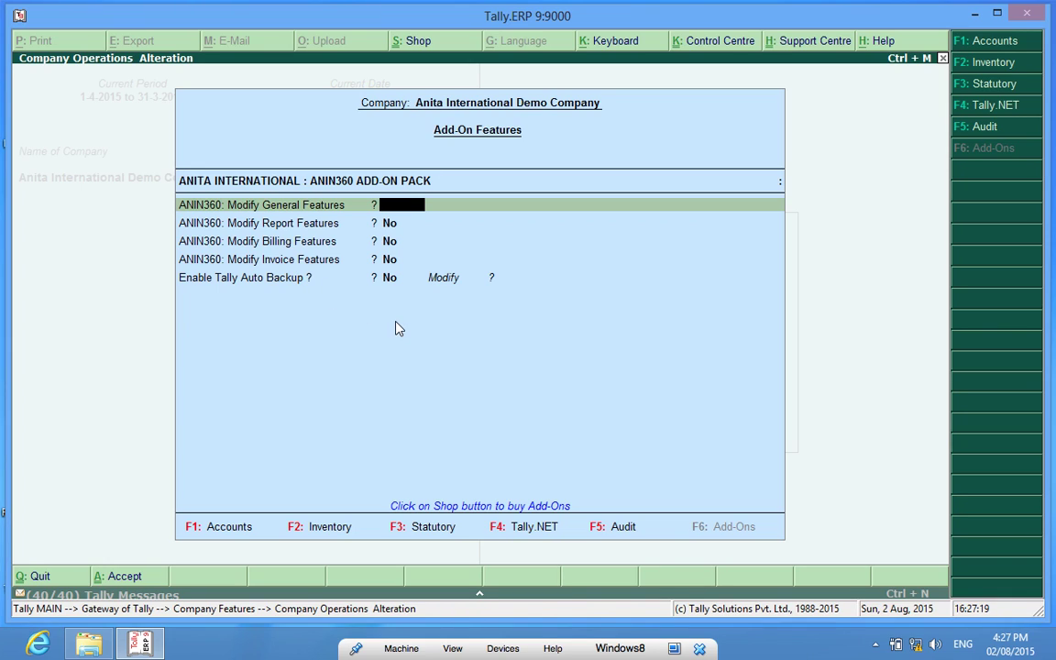
pyautogui.press('Escape')
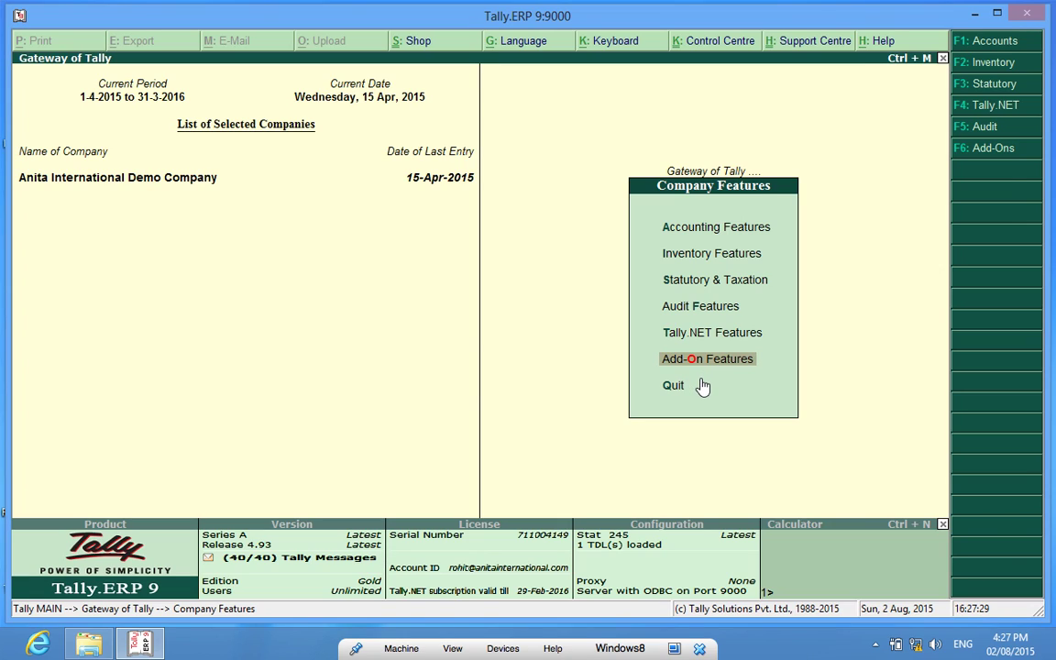
pyautogui.click(674, 385)
pyautogui.press('Escape')
pyautogui.press('n')
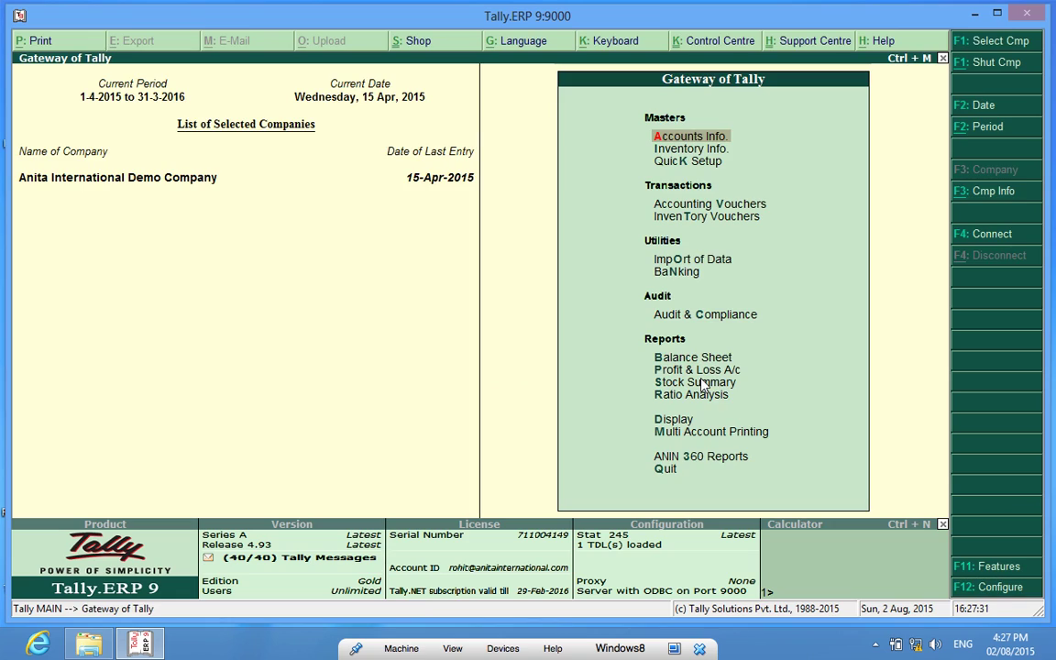